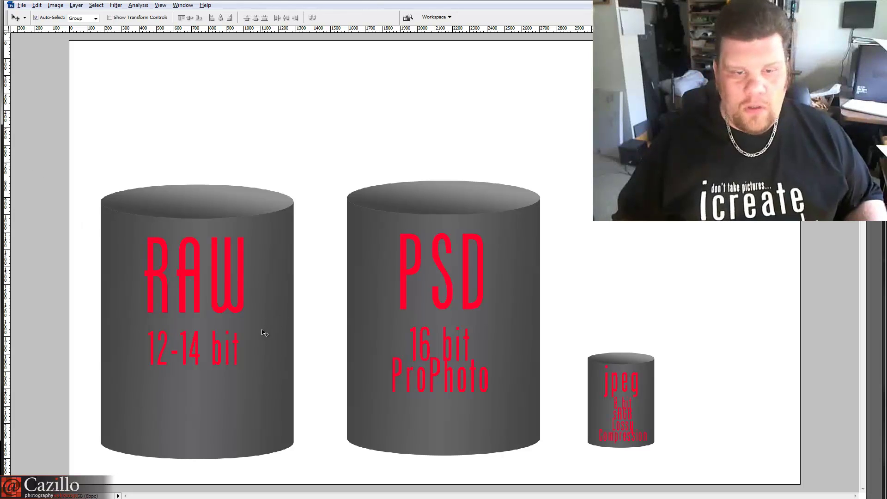
Step: Try moving the RAW cylinder up and rotating it about 85° clockwise so that it tips toward the PSD cylinder
{"action": "key", "text": "ctrl+t"}
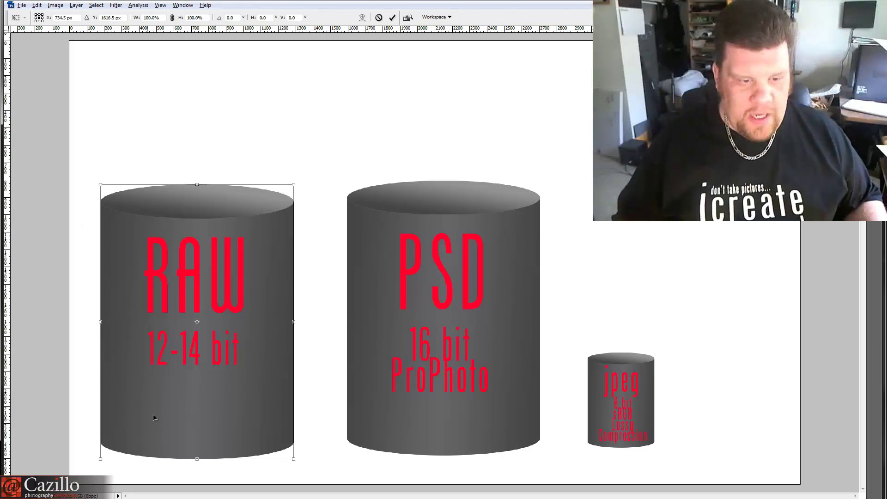
{"action": "left_click_drag", "start_coordinate": [154, 418], "coordinate": [186, 293]}
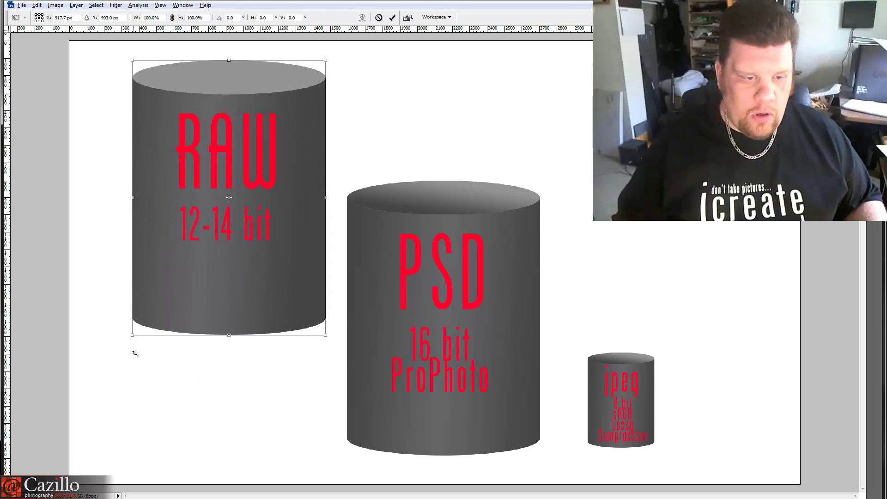
{"action": "left_click_drag", "start_coordinate": [134, 354], "coordinate": [10, 88]}
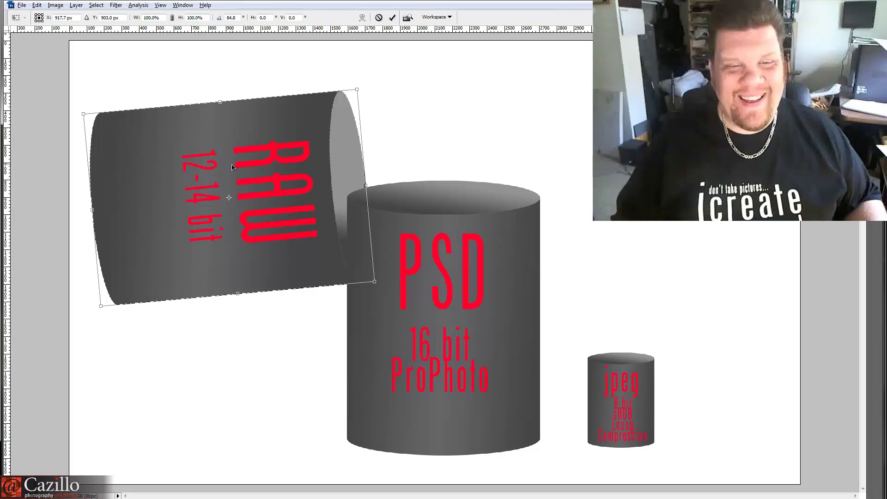
{"action": "key", "text": "Escape"}
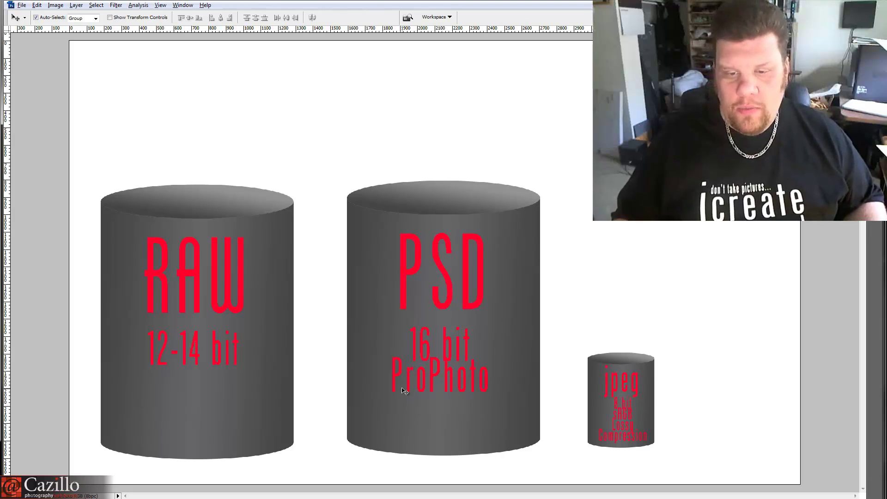
Step: Try rotating the PSD cylinder about 83° clockwise so that it tips toward the jpeg cylinder
{"action": "key", "text": "ctrl+t"}
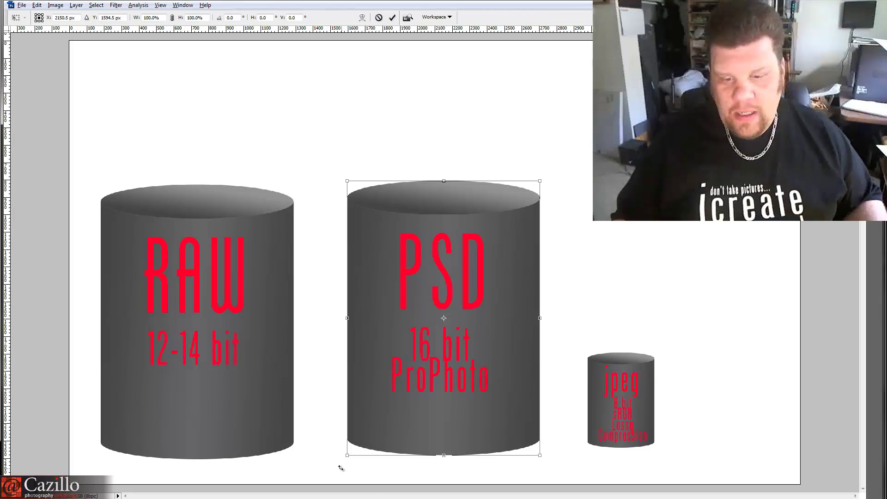
{"action": "left_click_drag", "start_coordinate": [336, 463], "coordinate": [266, 218]}
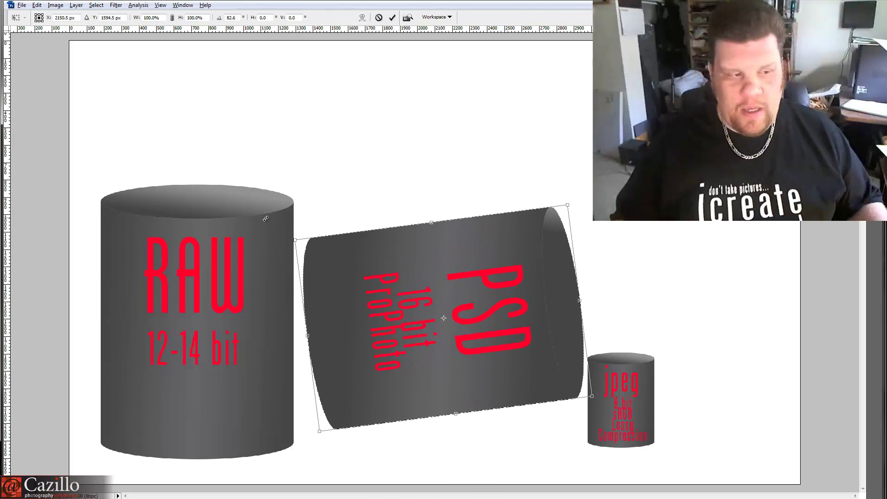
{"action": "key", "text": "Escape"}
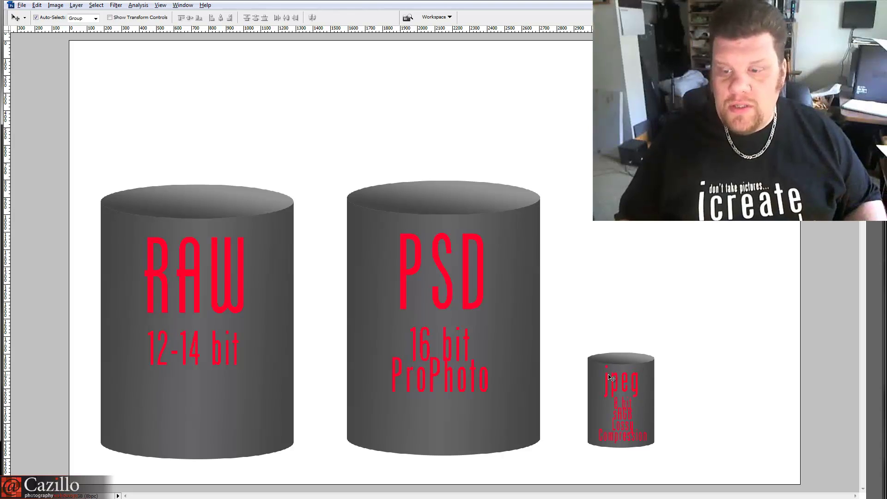
Step: Examine the labels on the jpeg cylinder up close, and switch to the Wikipedia color space diagram in the browser
{"action": "key", "text": "ctrl+plus"}
{"action": "key", "text": "ctrl+plus"}
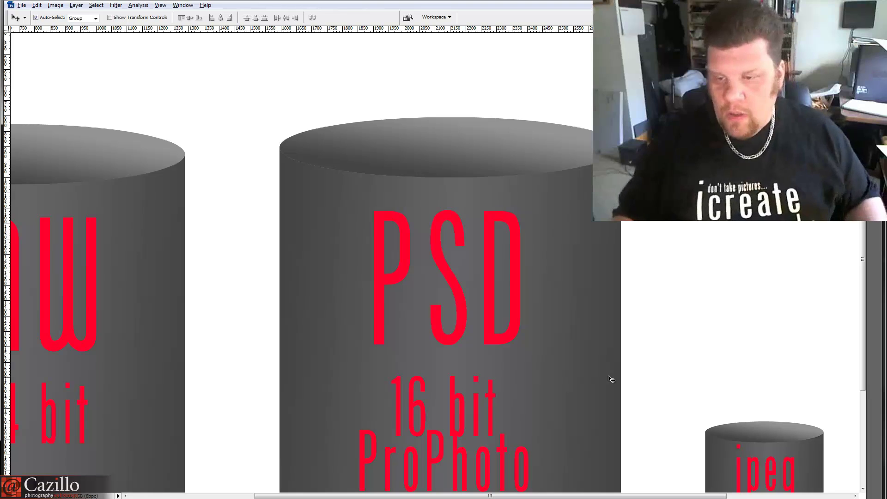
{"action": "left_click_drag", "start_coordinate": [608, 368], "coordinate": [300, 188]}
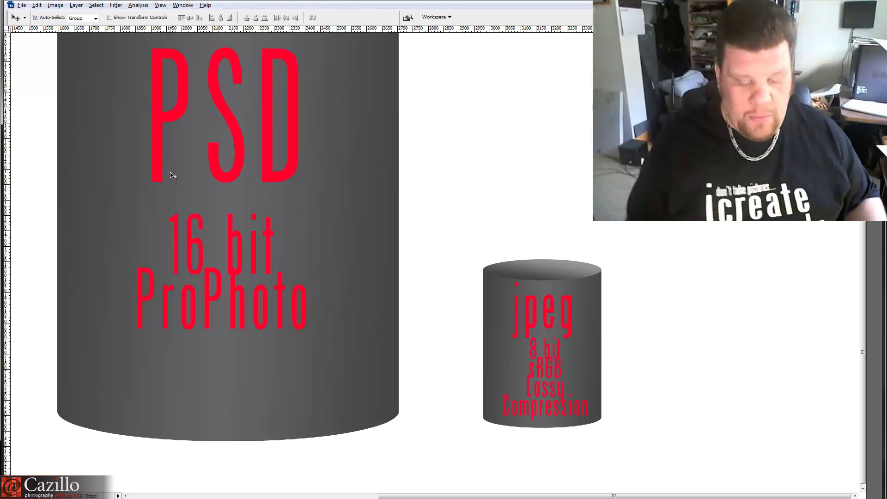
{"action": "key", "text": "ctrl+0"}
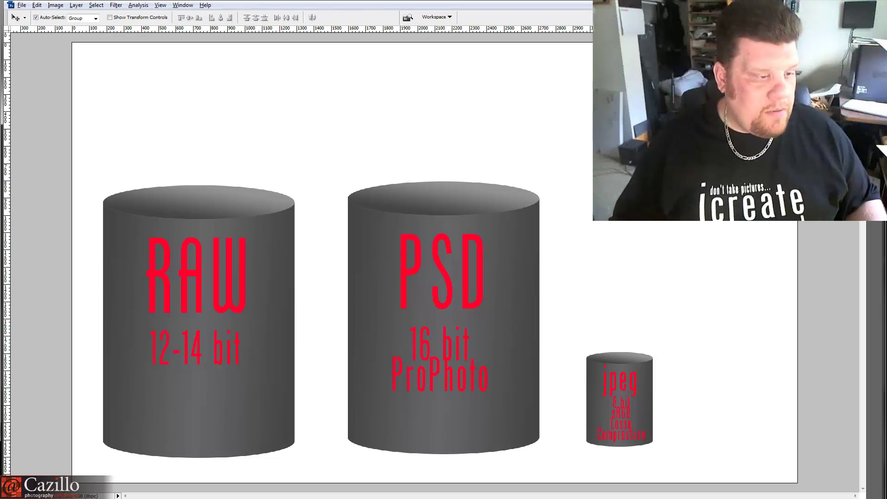
{"action": "key", "text": "alt+Tab"}
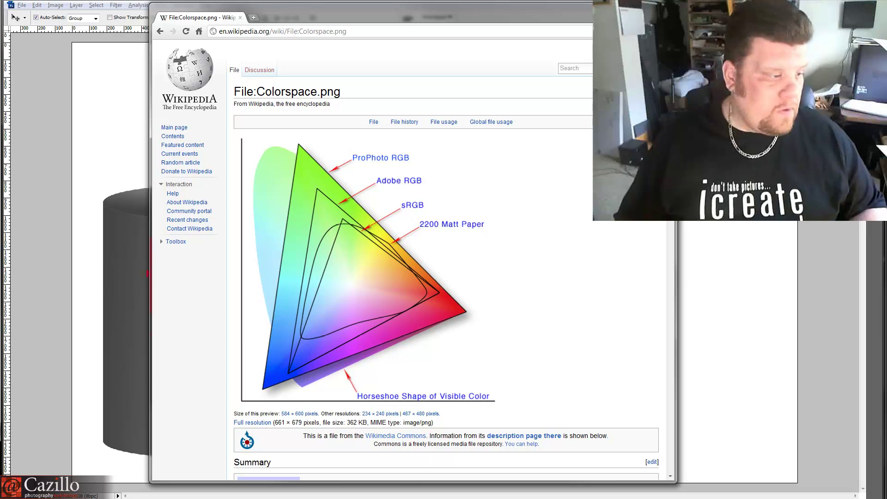
Step: Switch to Lightroom and examine the bicycle photo's chipped frame tube and Schwinn badge at 1:1
{"action": "key", "text": "alt+Tab"}
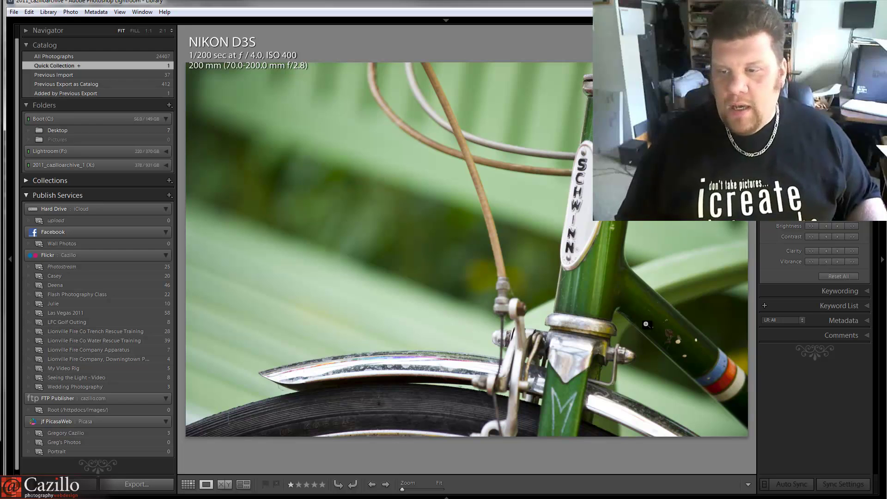
{"action": "left_click", "coordinate": [674, 331]}
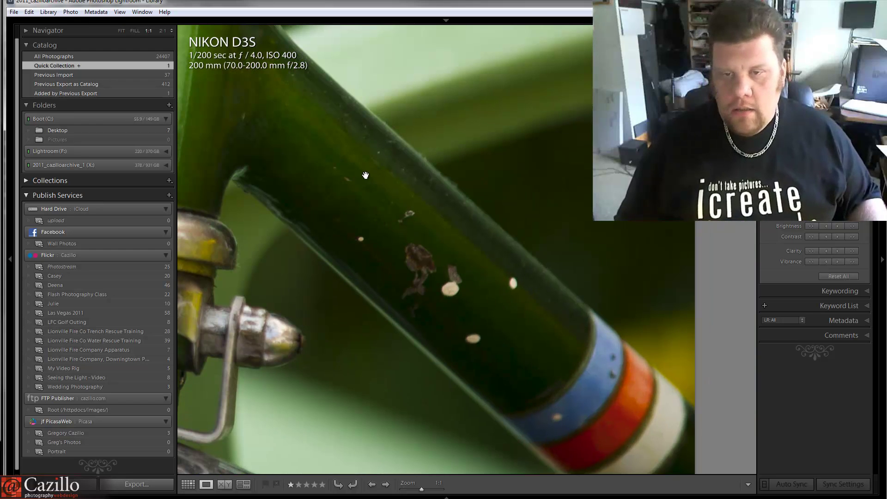
{"action": "left_click_drag", "start_coordinate": [366, 175], "coordinate": [424, 219]}
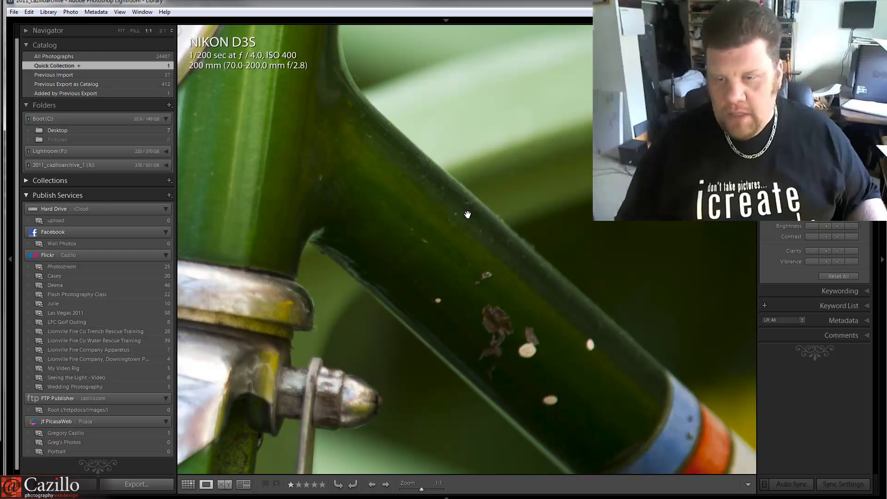
{"action": "left_click_drag", "start_coordinate": [429, 164], "coordinate": [471, 223]}
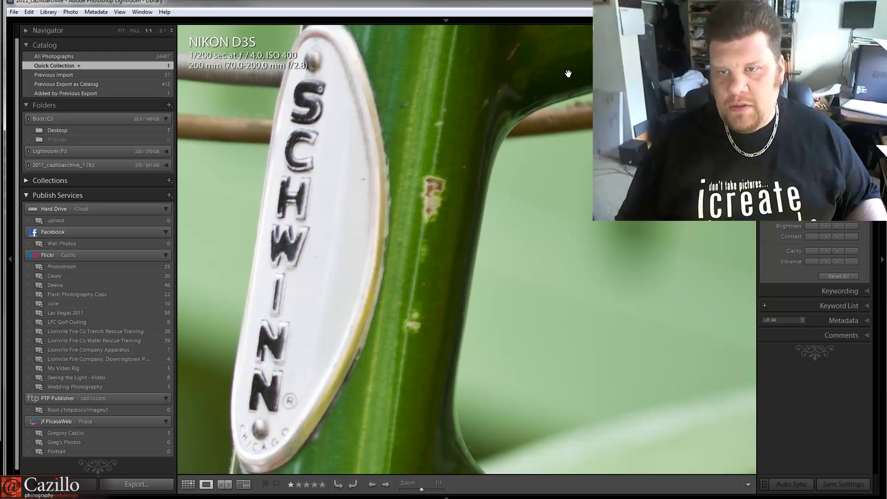
{"action": "left_click_drag", "start_coordinate": [568, 74], "coordinate": [486, 314]}
{"action": "left_click_drag", "start_coordinate": [642, 227], "coordinate": [487, 322]}
{"action": "left_click", "coordinate": [482, 321]}
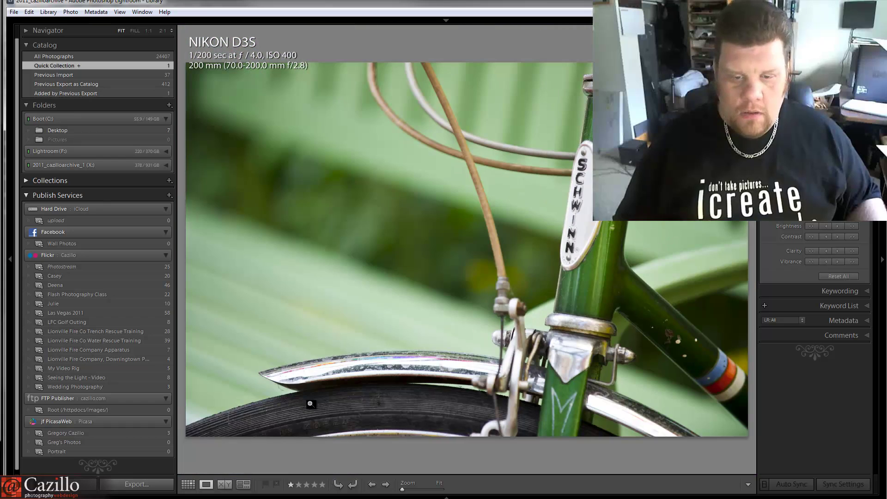
Step: Examine the chrome fender, tire and brake area of the bicycle photo at 1:1, and return to the full image
{"action": "left_click", "coordinate": [469, 376]}
{"action": "left_click_drag", "start_coordinate": [249, 226], "coordinate": [536, 219]}
{"action": "left_click_drag", "start_coordinate": [390, 235], "coordinate": [494, 216]}
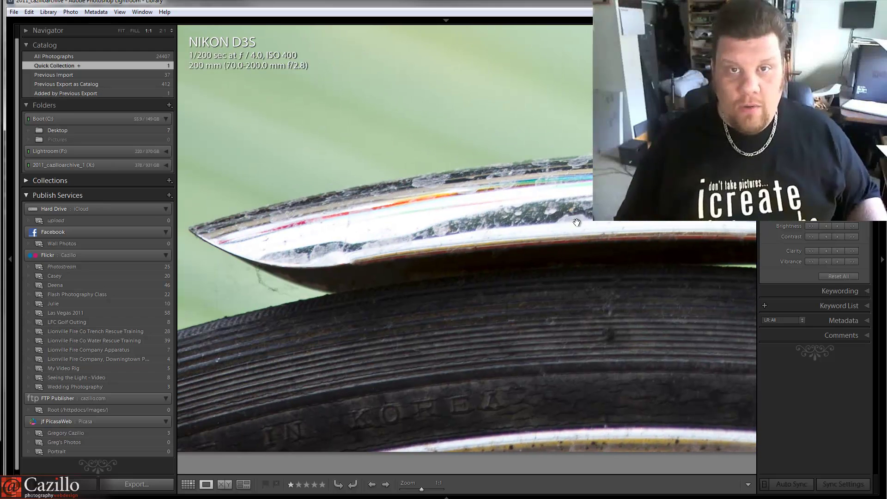
{"action": "left_click_drag", "start_coordinate": [707, 230], "coordinate": [432, 252]}
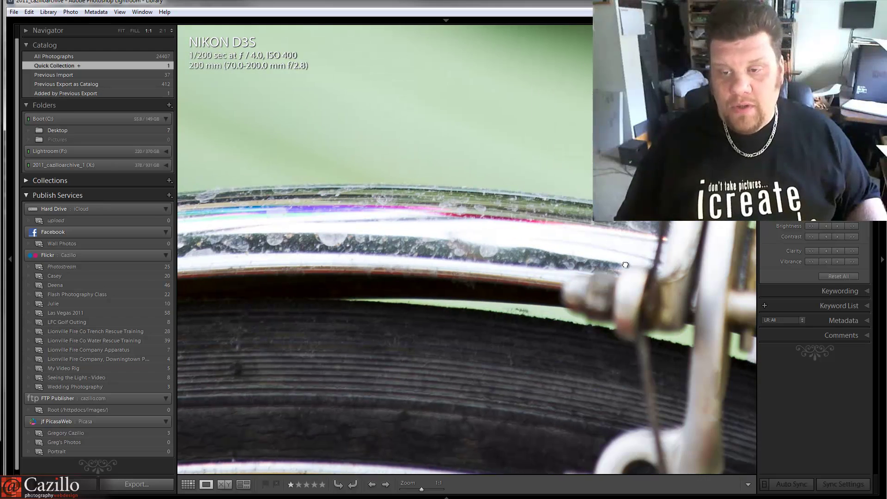
{"action": "left_click_drag", "start_coordinate": [627, 266], "coordinate": [284, 222]}
{"action": "left_click_drag", "start_coordinate": [575, 313], "coordinate": [358, 212]}
{"action": "left_click_drag", "start_coordinate": [606, 283], "coordinate": [453, 221]}
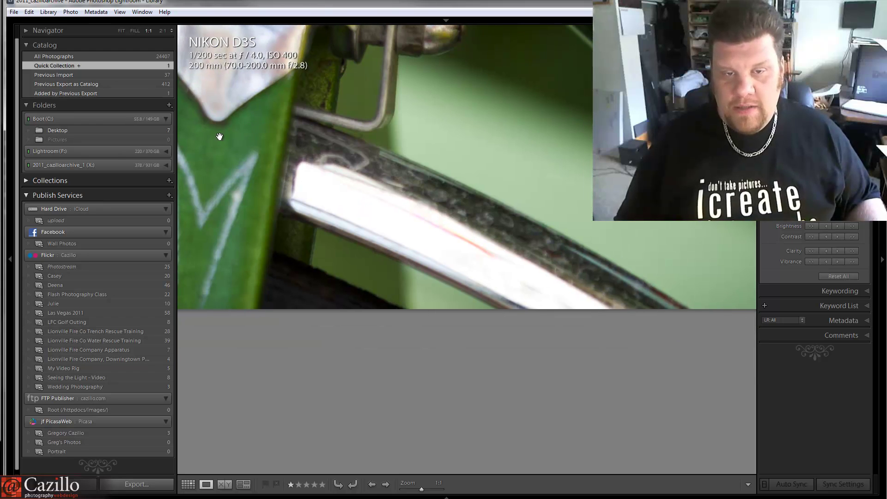
{"action": "left_click_drag", "start_coordinate": [215, 134], "coordinate": [604, 221]}
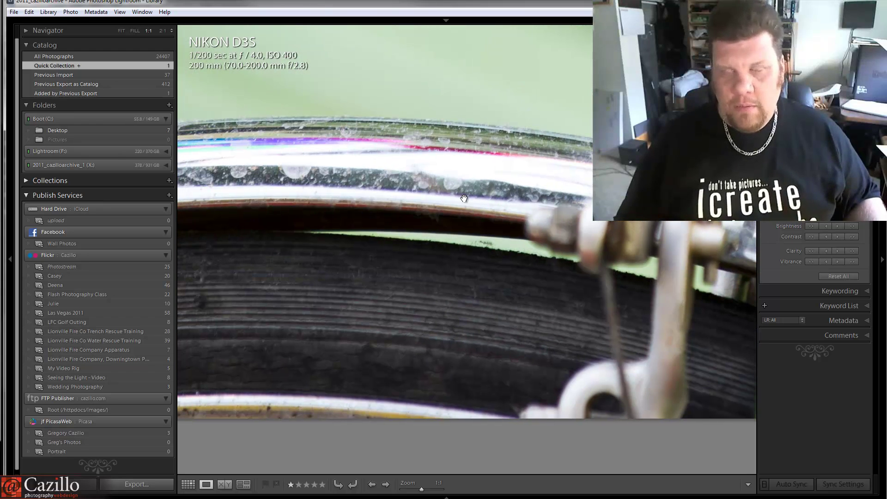
{"action": "left_click", "coordinate": [464, 199]}
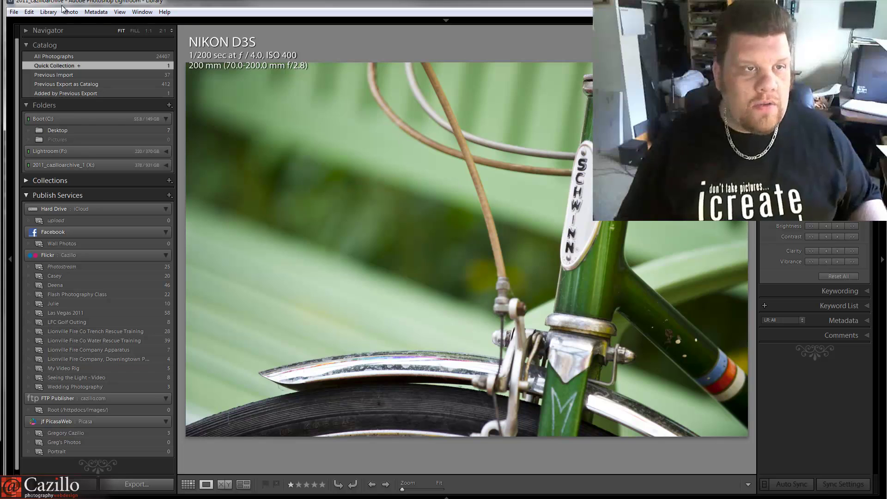
Step: Review the External Editing preferences for Photoshop's file format, color space and bit depth, and leave them without saving
{"action": "left_click", "coordinate": [29, 11]}
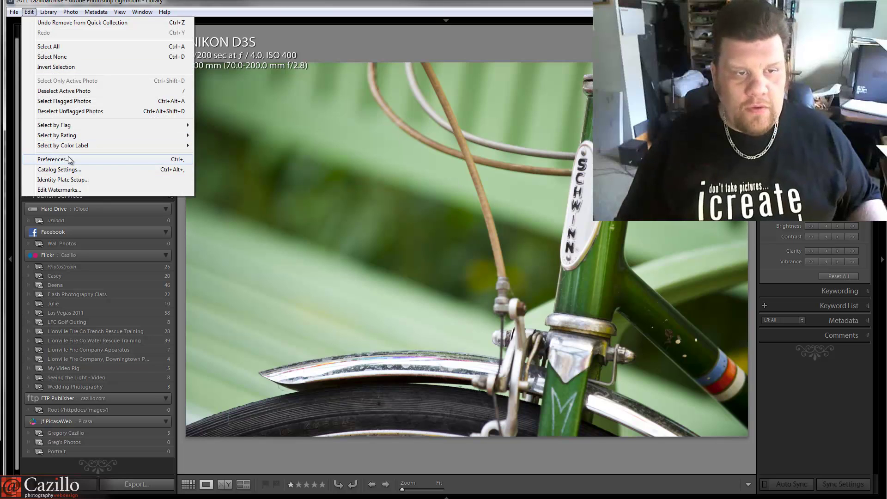
{"action": "left_click", "coordinate": [68, 159]}
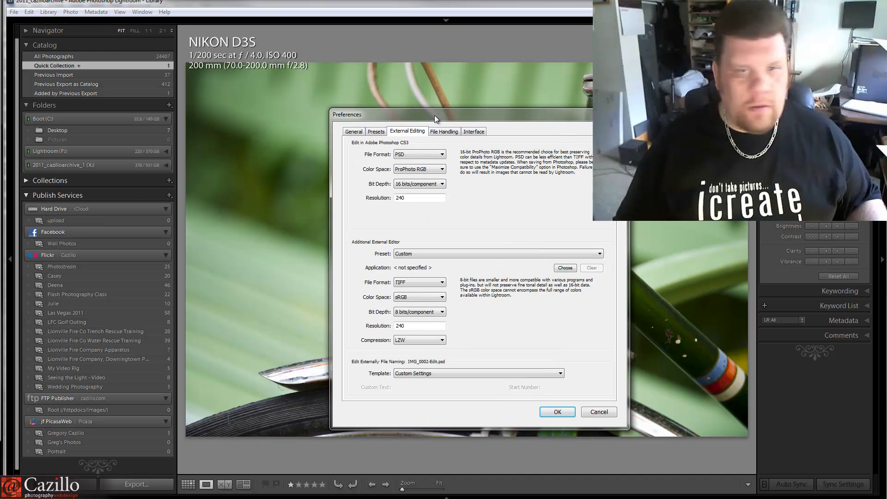
{"action": "left_click_drag", "start_coordinate": [435, 115], "coordinate": [336, 74]}
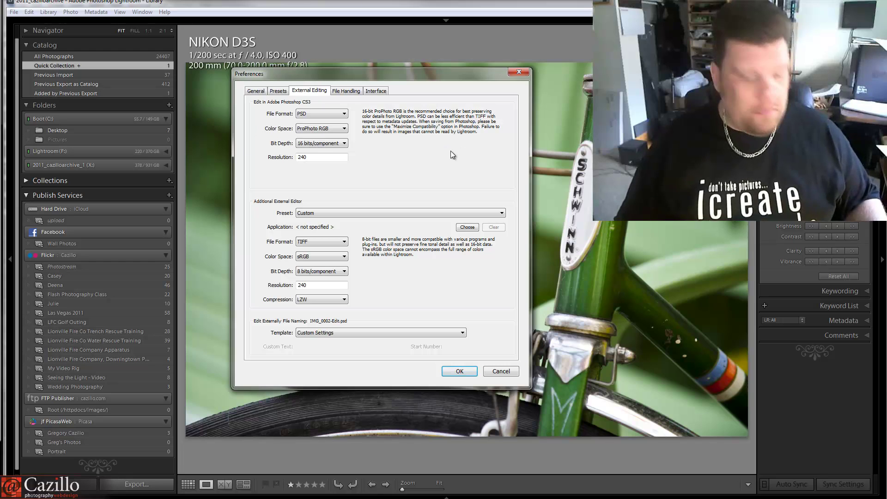
{"action": "left_click", "coordinate": [507, 370]}
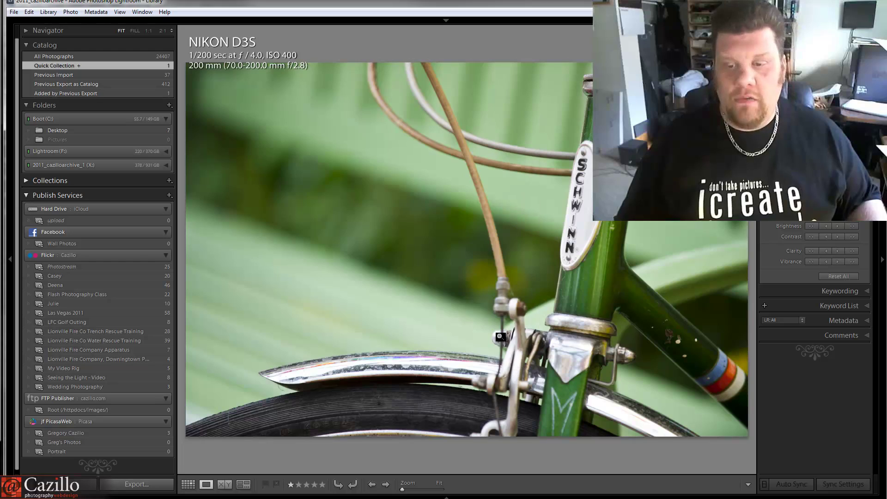
Step: Send the bicycle photo to Adobe Photoshop CS3 for editing
{"action": "right_click", "coordinate": [396, 155]}
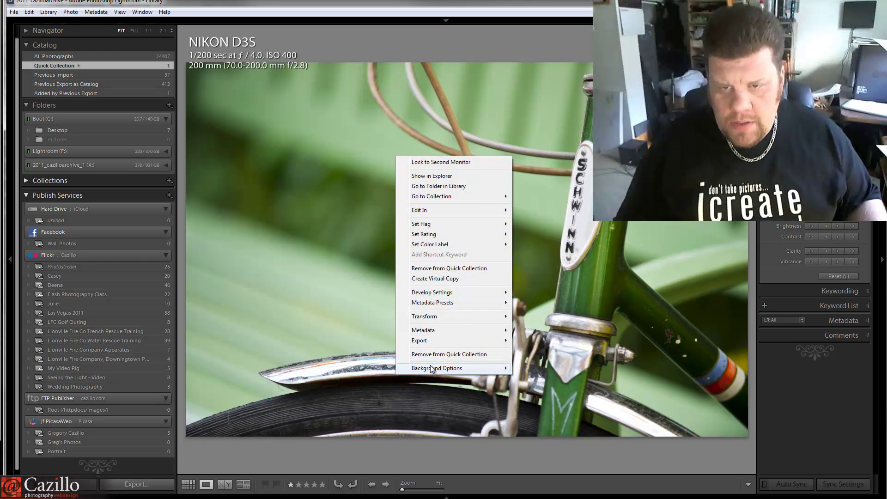
{"action": "mouse_move", "coordinate": [473, 210]}
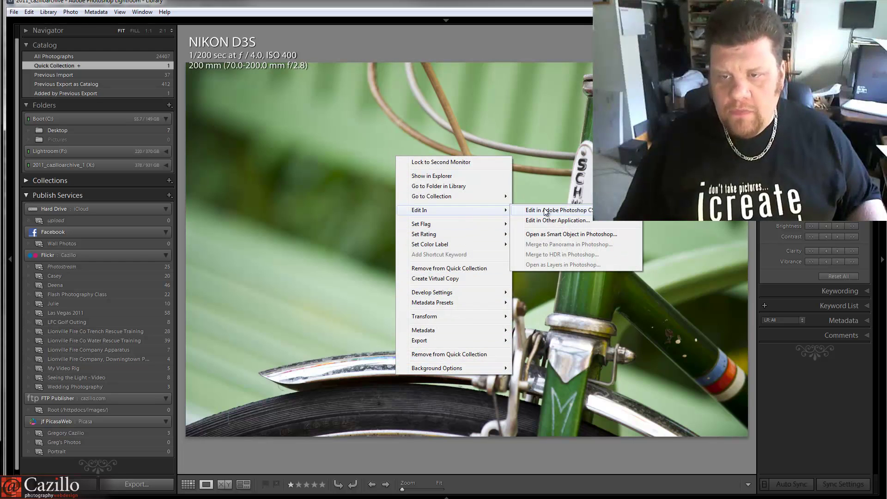
{"action": "left_click", "coordinate": [544, 210]}
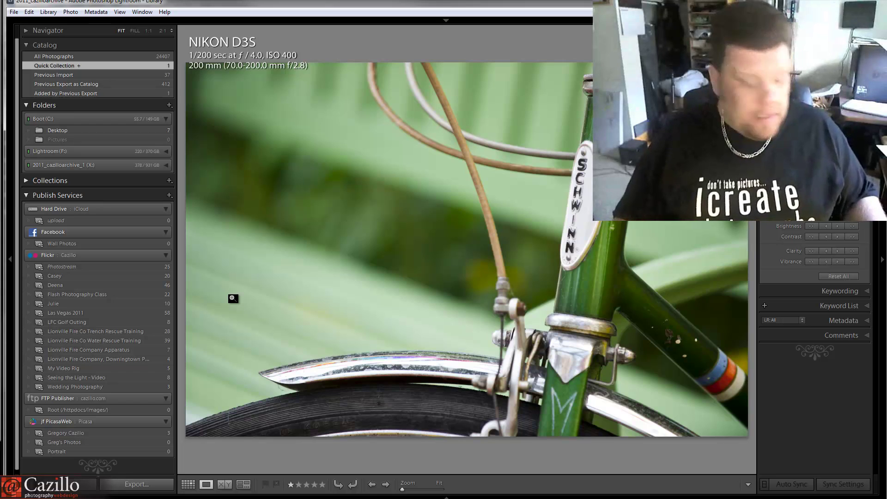
Step: Export the bicycle photo with the 5kpx 16bit psd preset, leaving video files out
{"action": "key", "text": "ctrl+shift+e"}
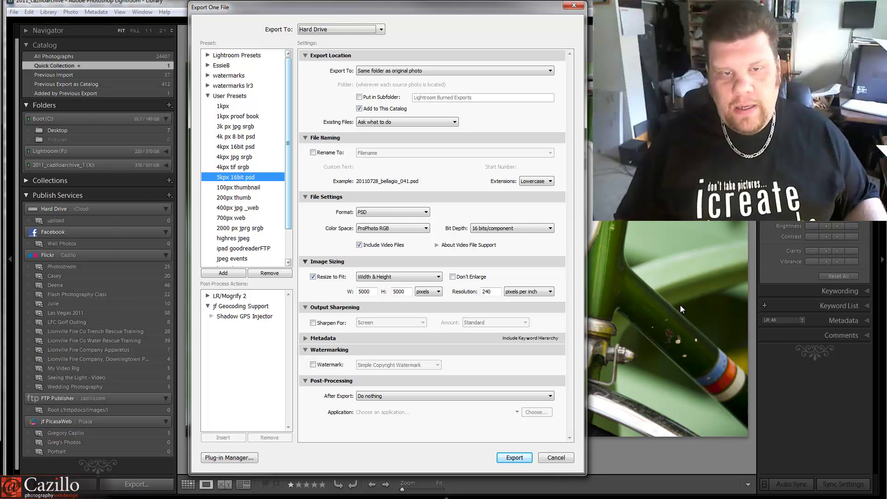
{"action": "left_click", "coordinate": [259, 174]}
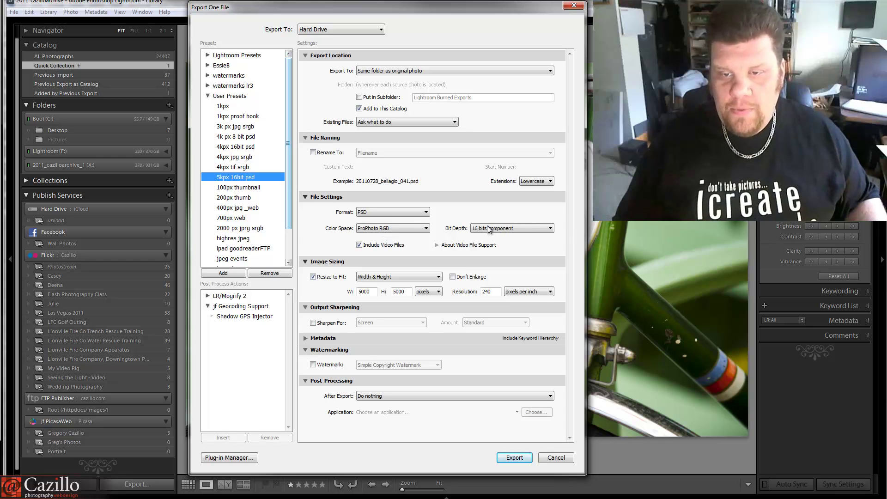
{"action": "left_click", "coordinate": [371, 246]}
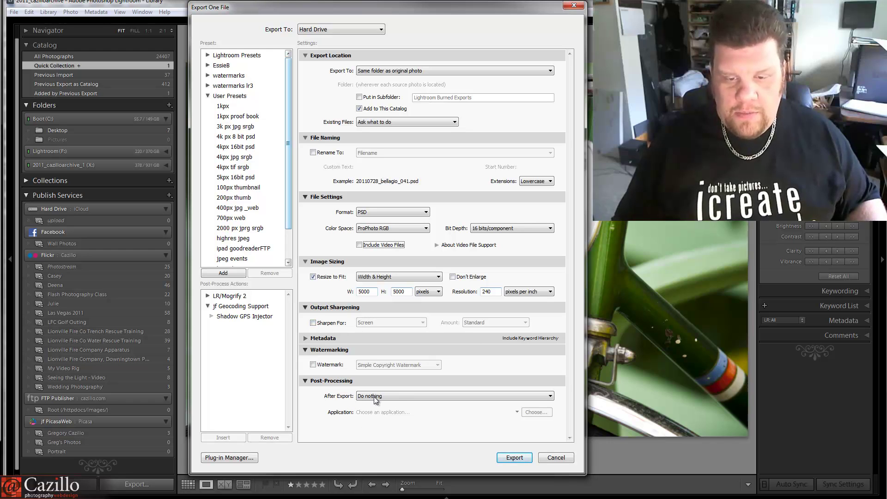
{"action": "left_click", "coordinate": [508, 457]}
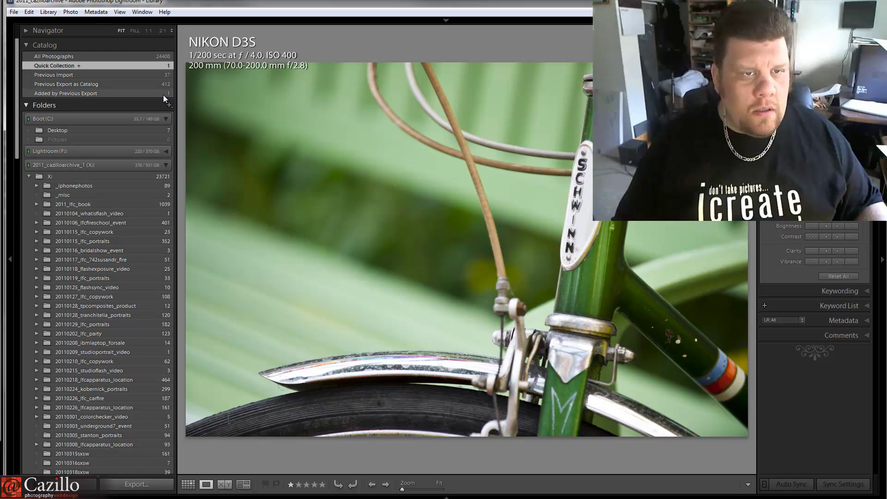
Step: Switch to Photoshop and bring up the paint chips beside the blue band on the bicycle's green frame tube
{"action": "key", "text": "g"}
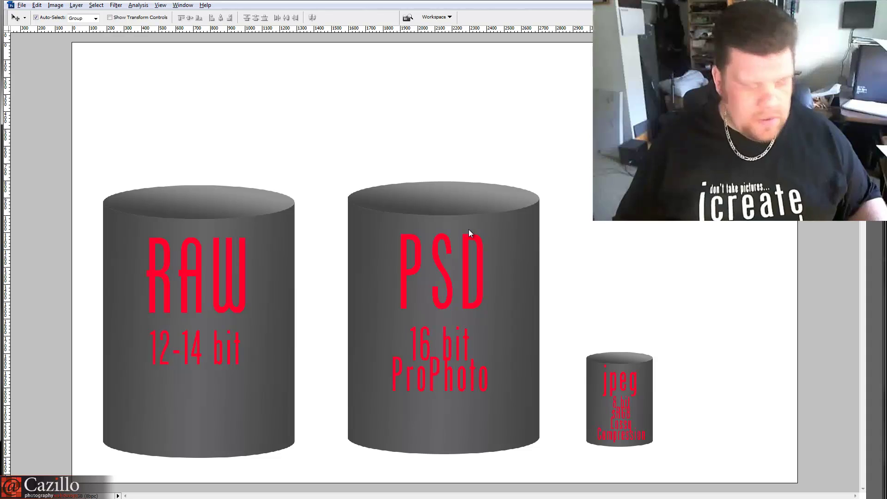
{"action": "key", "text": "ctrl+Tab"}
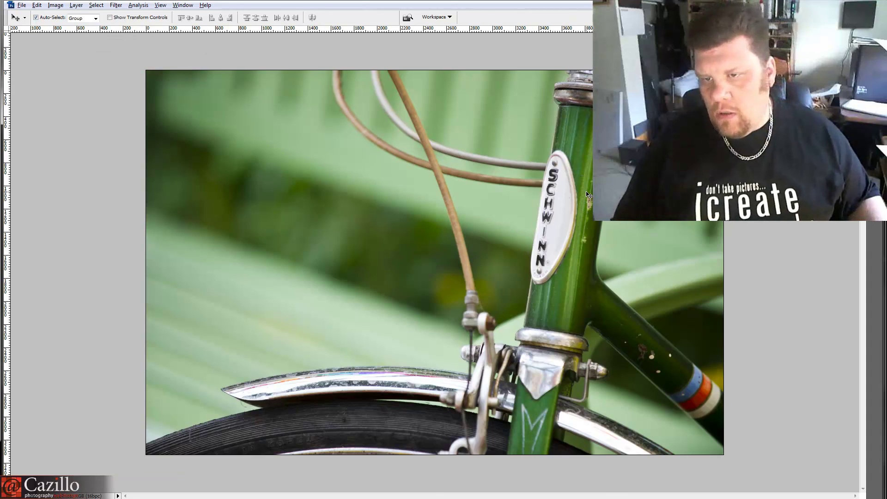
{"action": "key", "text": "z"}
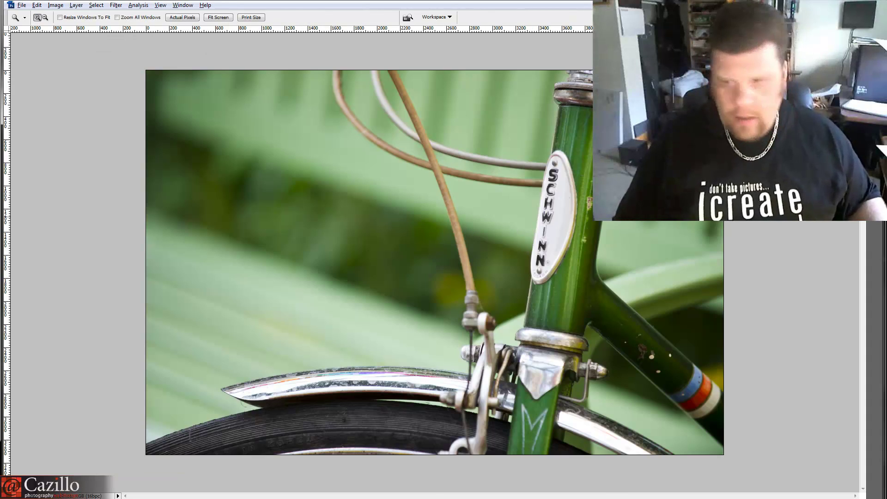
{"action": "left_click_drag", "start_coordinate": [586, 189], "coordinate": [600, 236]}
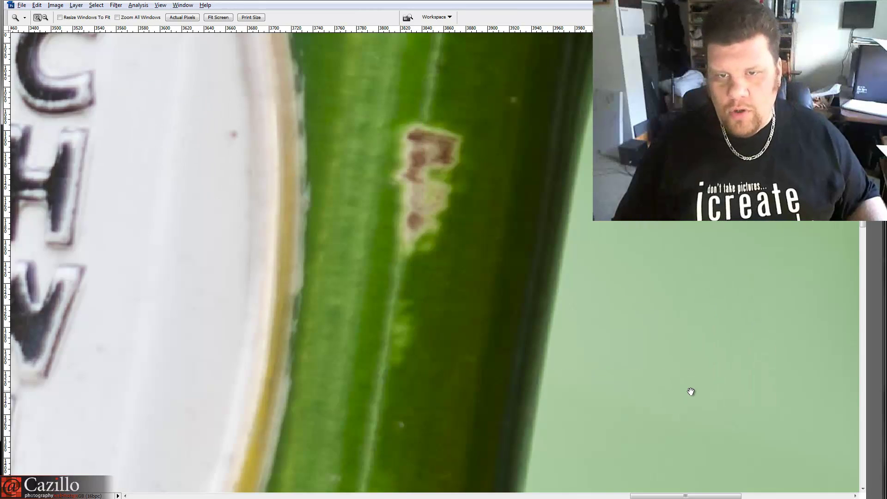
{"action": "mouse_move", "coordinate": [689, 390]}
{"action": "left_mouse_down"}
{"action": "mouse_move", "coordinate": [488, 264]}
{"action": "mouse_move", "coordinate": [479, 85]}
{"action": "mouse_move", "coordinate": [449, 137]}
{"action": "mouse_move", "coordinate": [430, 119]}
{"action": "mouse_move", "coordinate": [457, 130]}
{"action": "mouse_move", "coordinate": [438, 113]}
{"action": "left_mouse_up"}
{"action": "left_click_drag", "start_coordinate": [374, 252], "coordinate": [309, 116]}
{"action": "left_click_drag", "start_coordinate": [451, 189], "coordinate": [412, 222]}
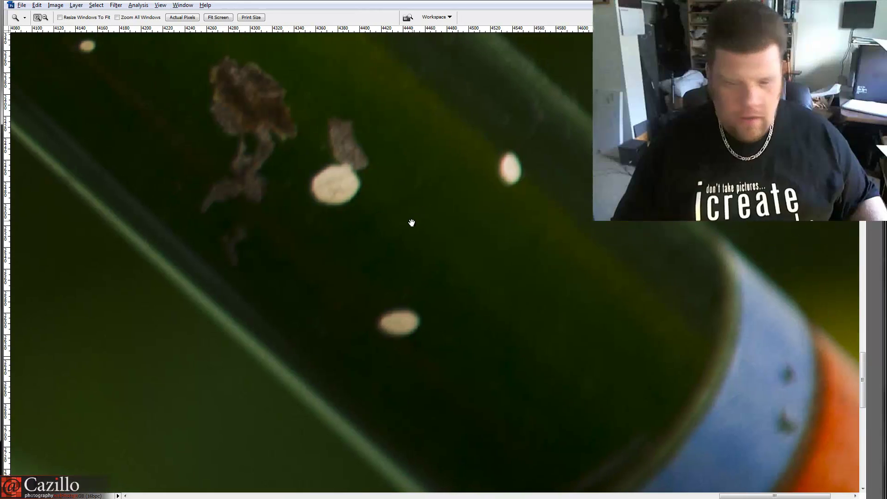
Step: Clone out the lowest white paint chip on the dark green tube using the Clone Stamp with a 60 px brush
{"action": "key", "text": "s"}
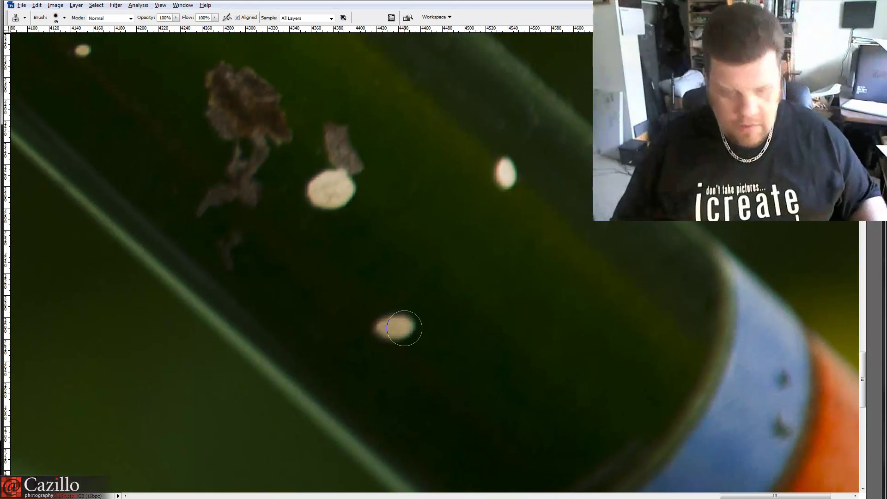
{"action": "key", "text": "bracketright"}
{"action": "key", "text": "bracketright"}
{"action": "key", "text": "bracketright"}
{"action": "key", "text": "bracketright"}
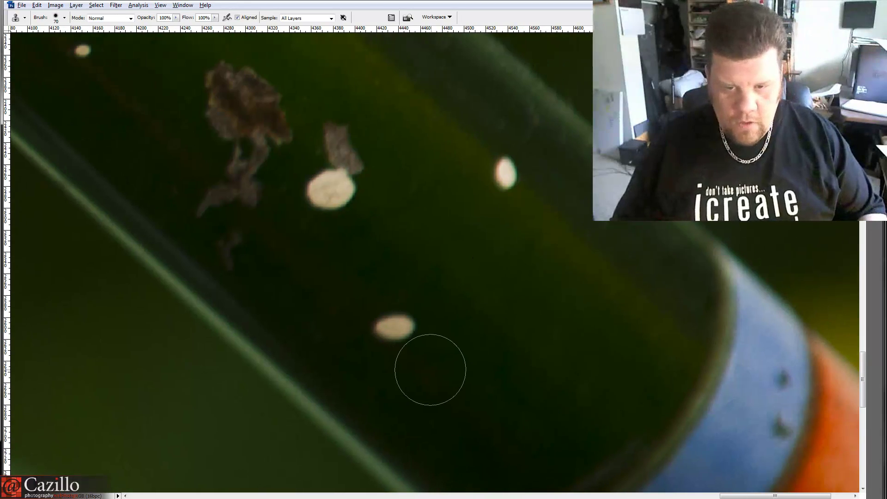
{"action": "key", "text": "bracketleft"}
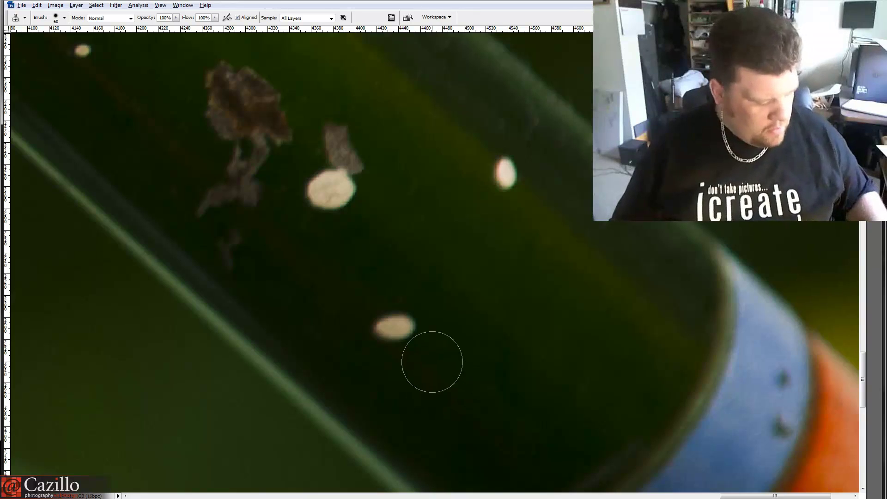
{"action": "left_click", "coordinate": [440, 369], "text": "alt"}
{"action": "left_click", "coordinate": [394, 327]}
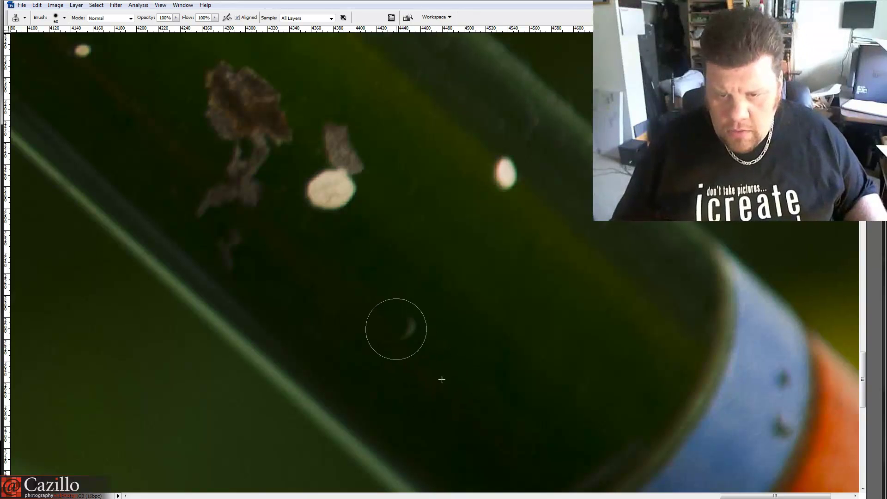
{"action": "left_click", "coordinate": [407, 330]}
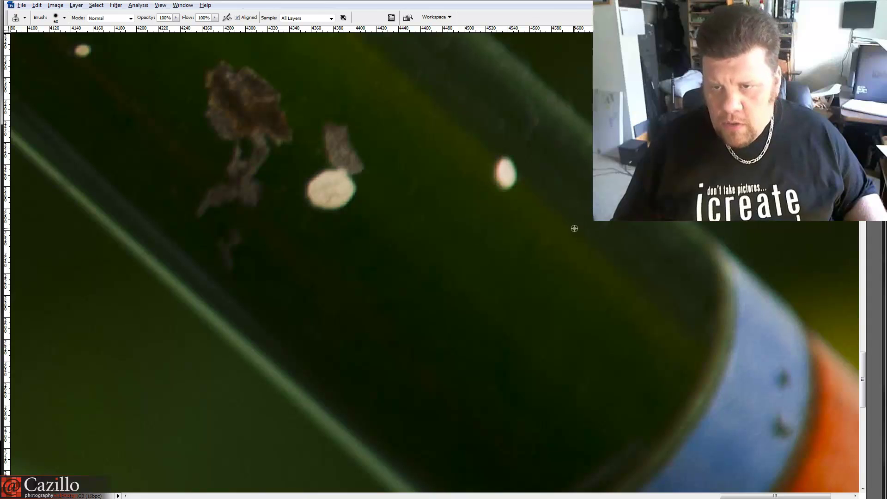
Step: Clone clean paint over the white chip by the yellowish highlight and the large white chip below the grey flake
{"action": "left_click", "coordinate": [548, 216], "text": "alt"}
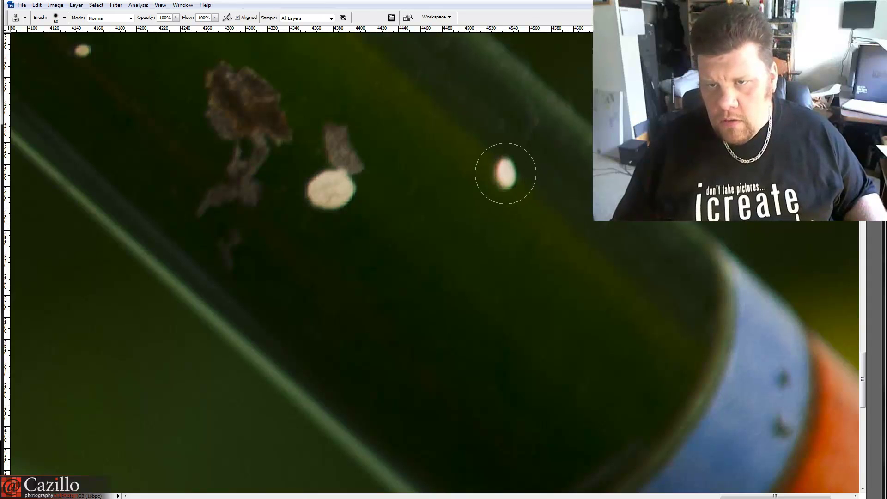
{"action": "left_click", "coordinate": [507, 173]}
{"action": "left_click", "coordinate": [375, 236], "text": "alt"}
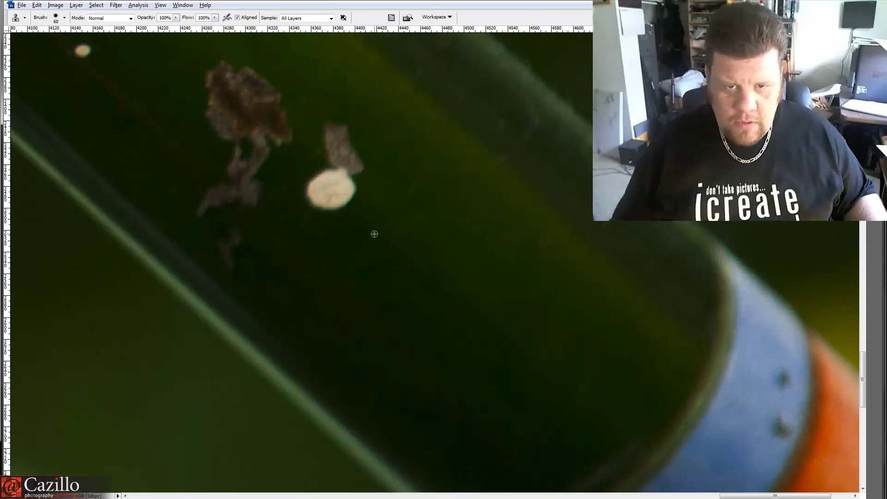
{"action": "left_click", "coordinate": [341, 200]}
{"action": "left_click", "coordinate": [331, 189]}
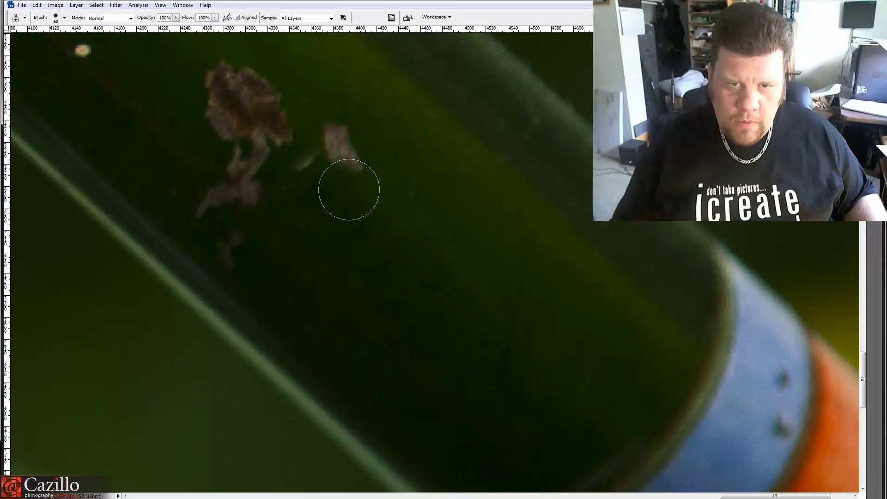
Step: Clone away the leftover edge of the large chip and the small grey flake next to it
{"action": "left_click", "coordinate": [330, 188], "text": "alt"}
{"action": "left_click", "coordinate": [307, 158]}
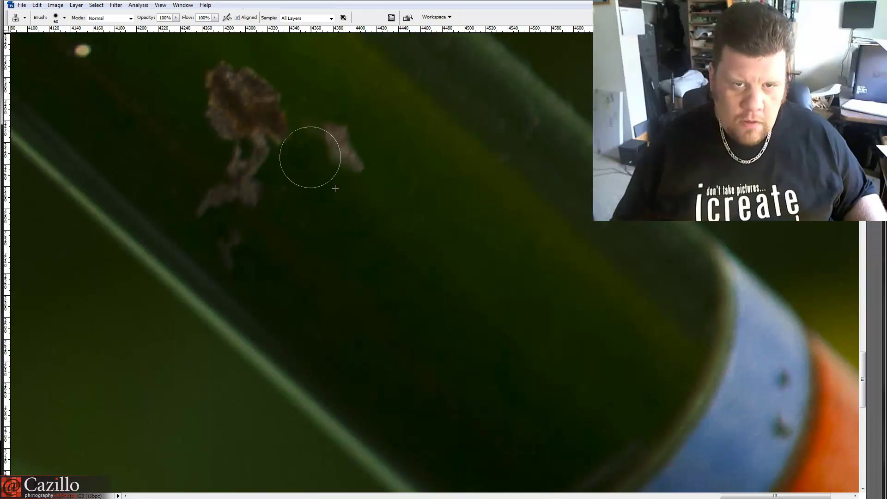
{"action": "left_click_drag", "start_coordinate": [357, 184], "coordinate": [325, 140]}
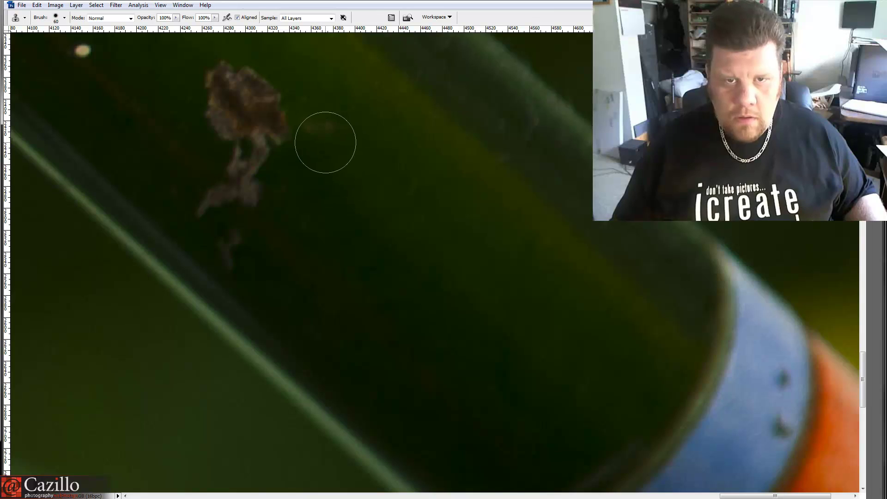
{"action": "left_click", "coordinate": [331, 159], "text": "alt"}
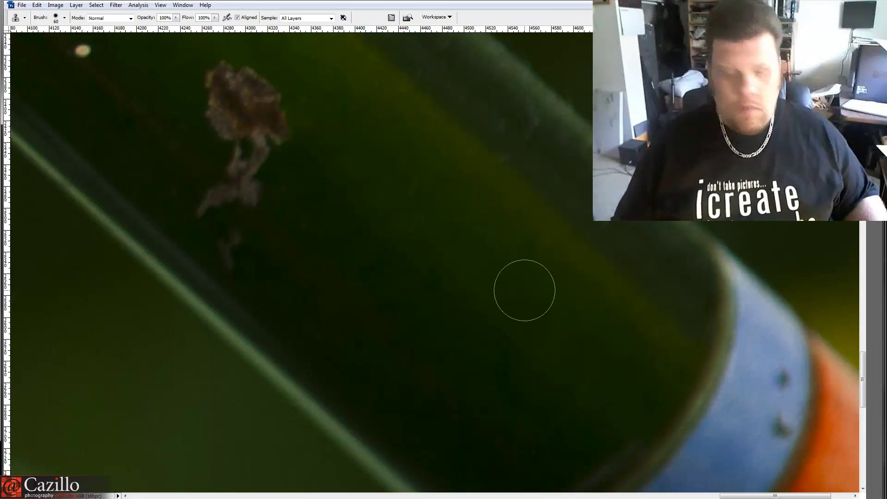
{"action": "key", "text": "ctrl+0"}
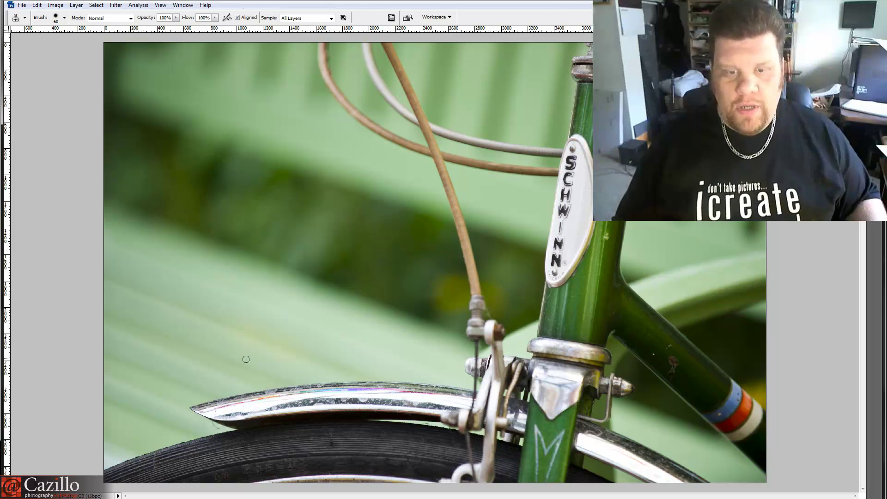
{"action": "key", "text": "v"}
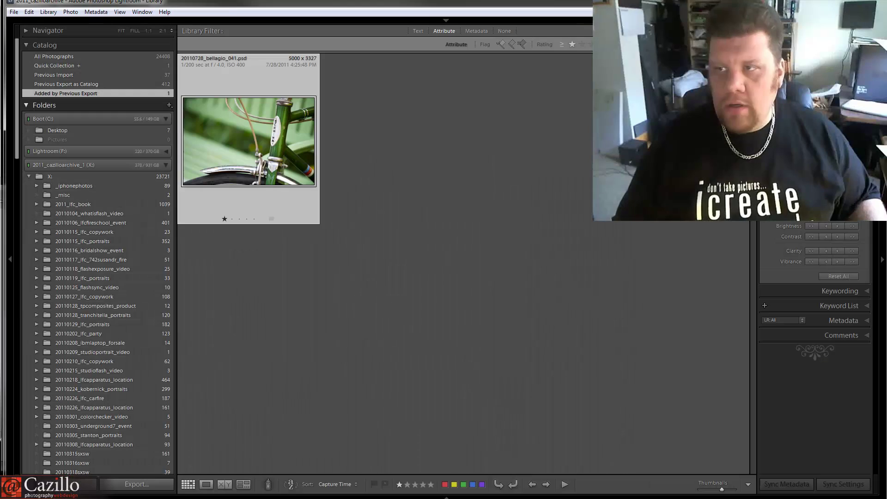
Step: Switch to Lightroom and inspect the retouched tube of 20110728_bellagio_041.psd at 1:1, and return to the full image
{"action": "double_click", "coordinate": [281, 164]}
{"action": "left_click", "coordinate": [693, 339]}
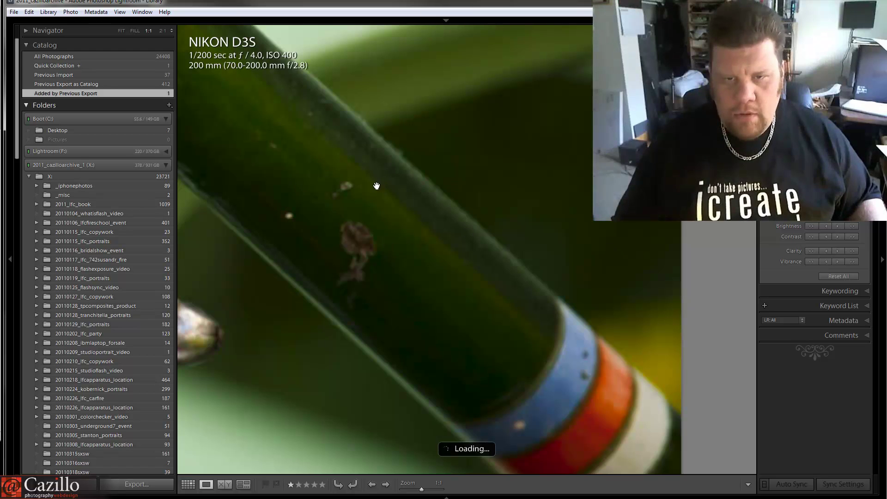
{"action": "left_click", "coordinate": [341, 249]}
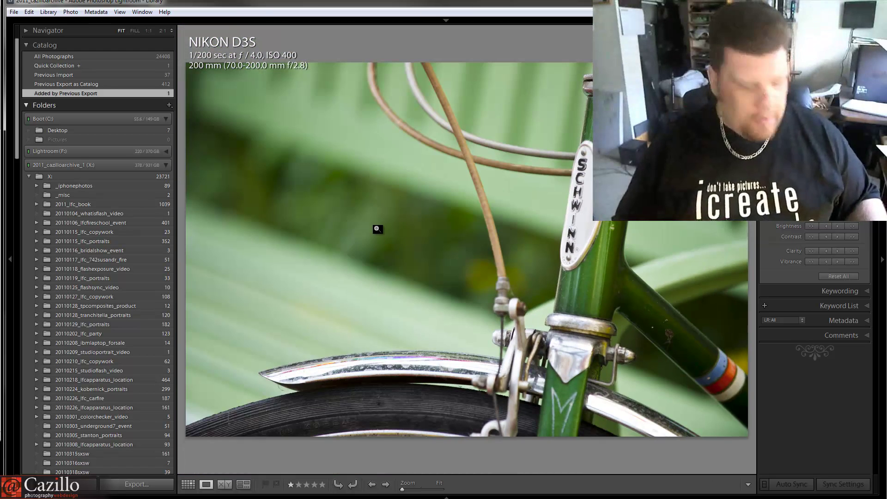
Step: Add the PSD to the Quick Collection and compare it with the NEF original in Survey view
{"action": "key", "text": "b"}
{"action": "left_click", "coordinate": [136, 67]}
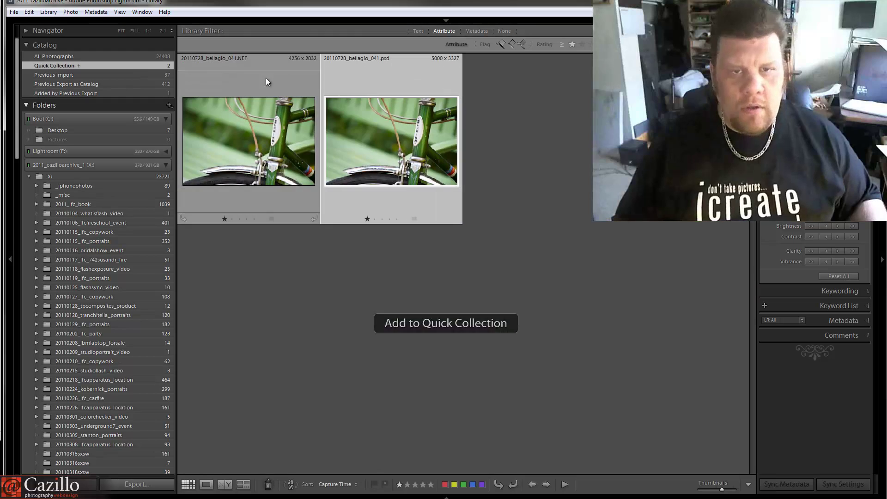
{"action": "key", "text": "ctrl+a"}
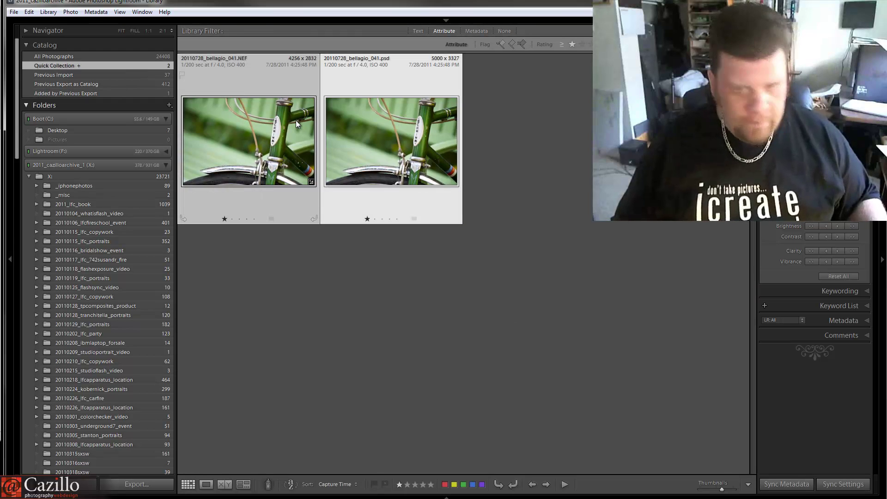
{"action": "key", "text": "n"}
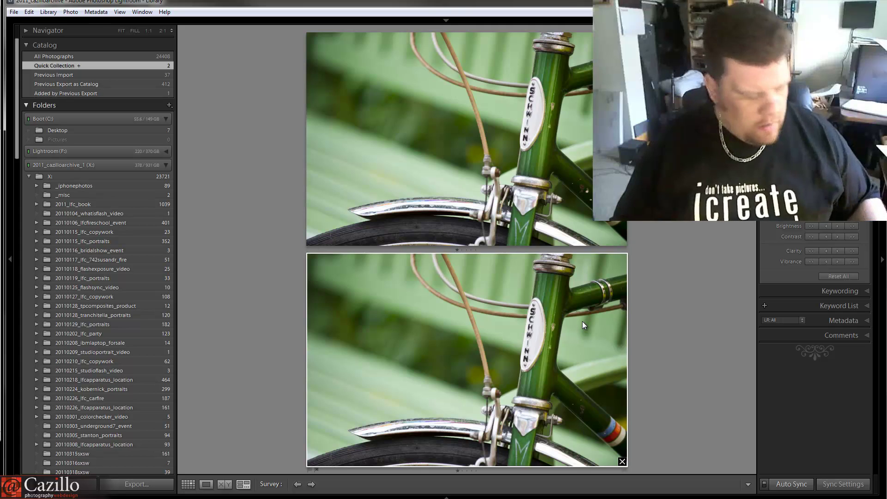
{"action": "key", "text": "g"}
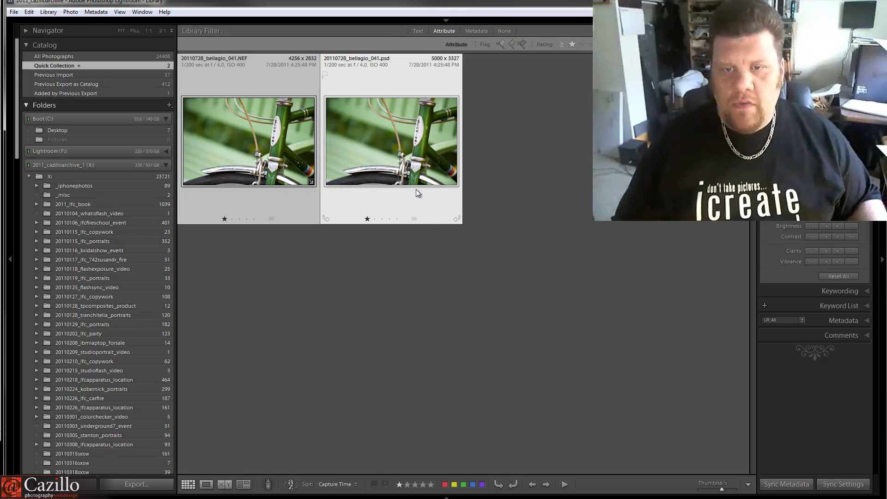
Step: Start an export of only the PSD version with the 4kpx jpg srgb preset
{"action": "left_click", "coordinate": [417, 171]}
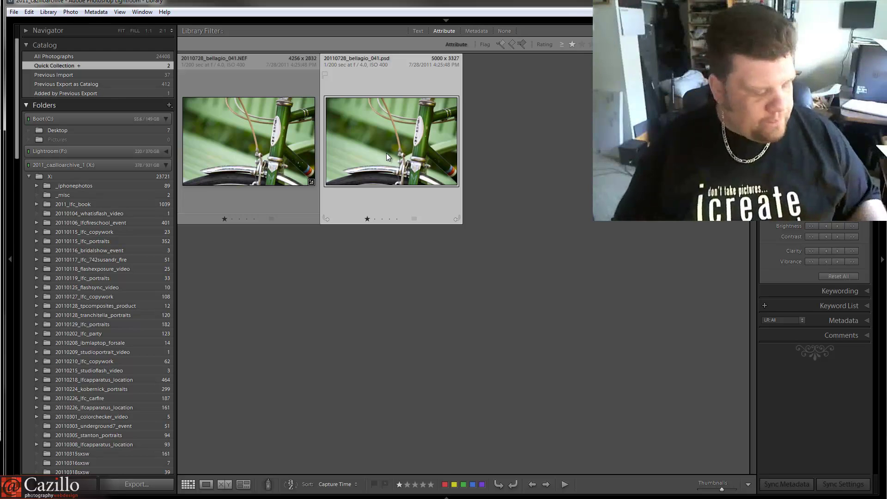
{"action": "key", "text": "ctrl+shift+e"}
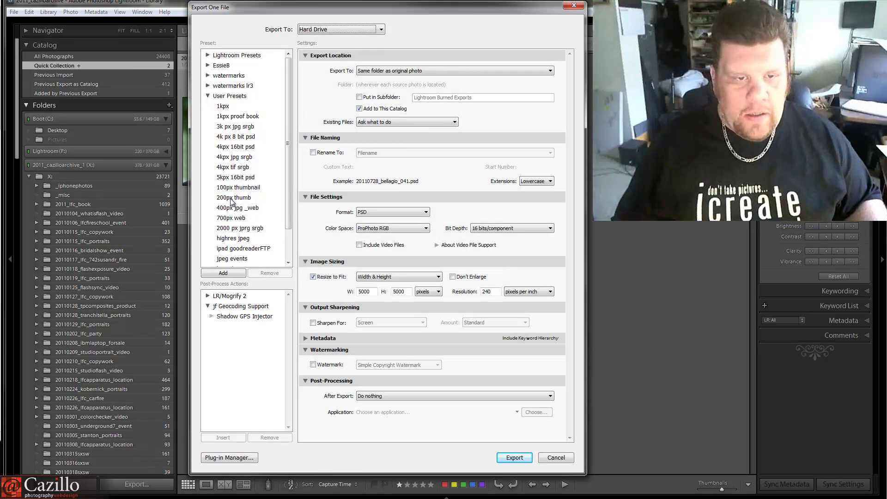
{"action": "left_click", "coordinate": [245, 159]}
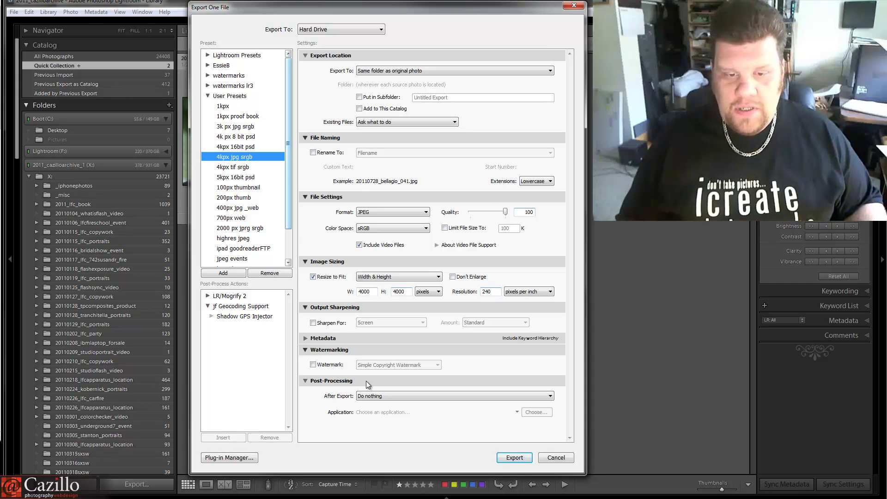
Step: Turn on output sharpening for the export, trying Matte Paper and switching it to Screen
{"action": "left_click", "coordinate": [313, 323]}
{"action": "left_click", "coordinate": [375, 322]}
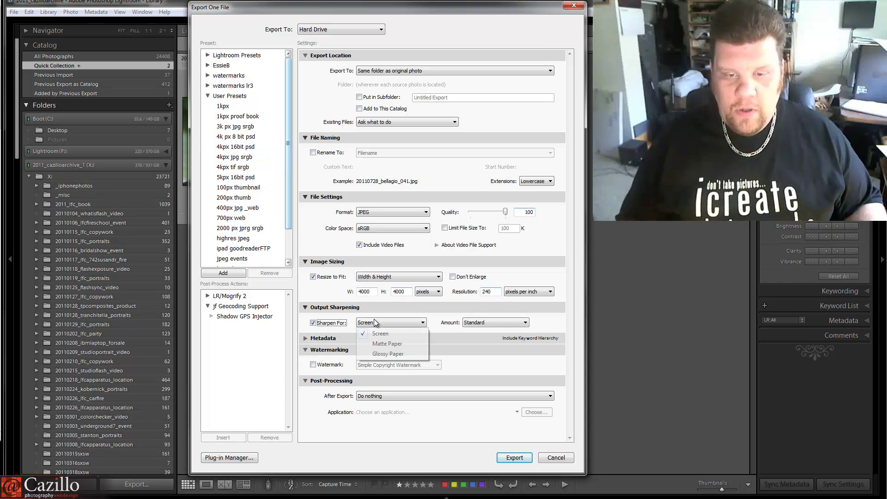
{"action": "left_click", "coordinate": [387, 344]}
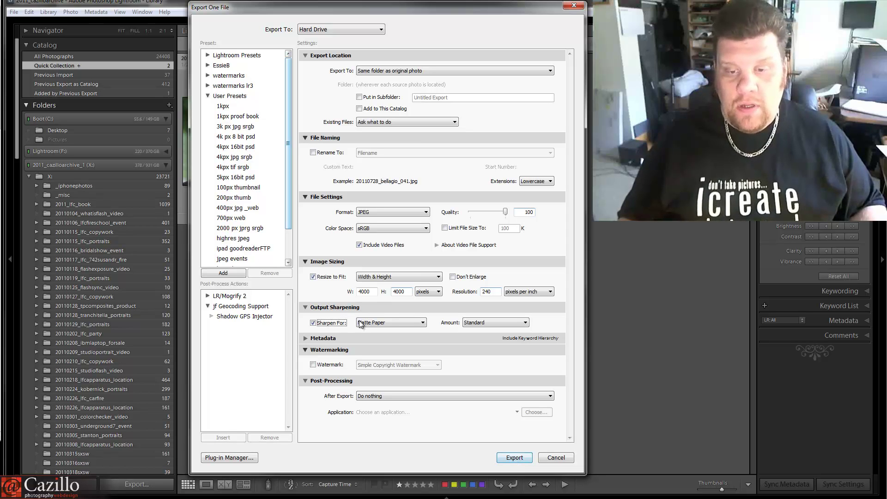
{"action": "left_click", "coordinate": [388, 325]}
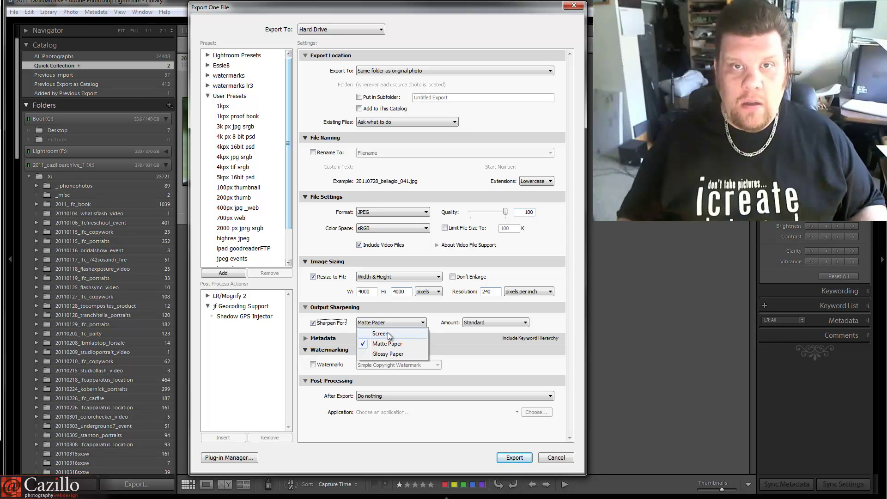
{"action": "left_click", "coordinate": [388, 332]}
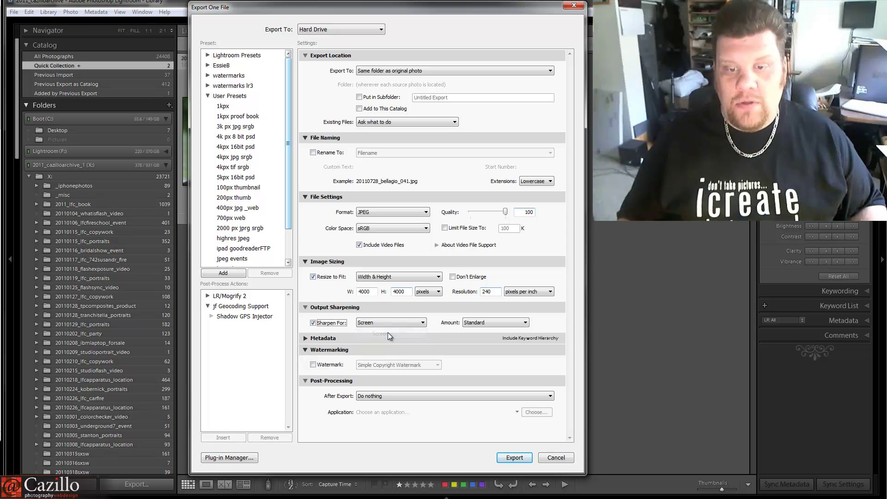
Step: Set the output sharpening amount to High and the sharpening target to Matte Paper
{"action": "left_click", "coordinate": [481, 326]}
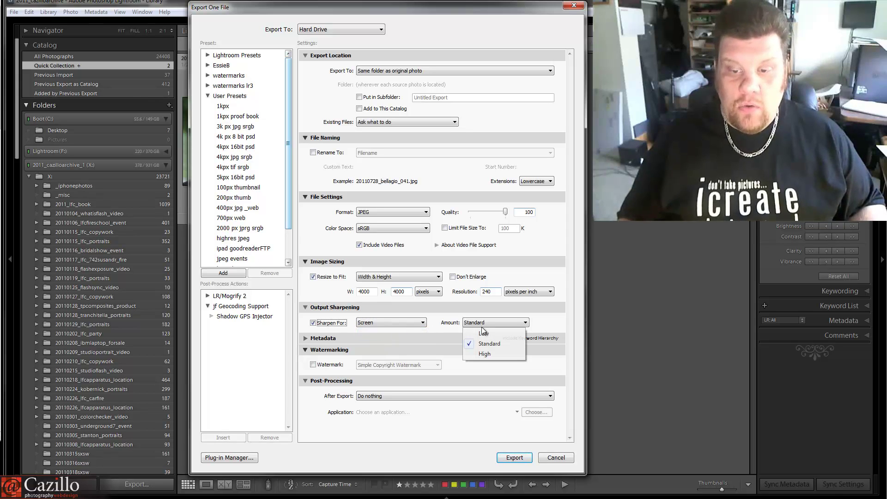
{"action": "left_click", "coordinate": [487, 353]}
{"action": "left_click", "coordinate": [407, 323]}
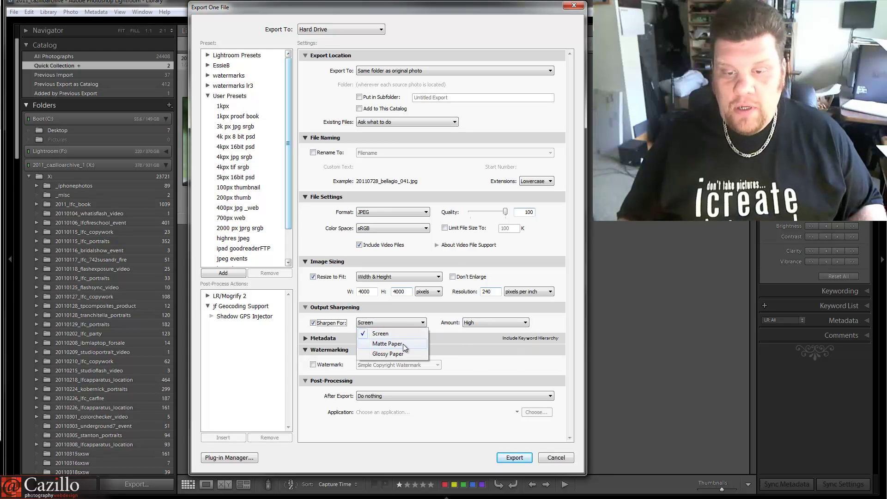
{"action": "left_click", "coordinate": [404, 343]}
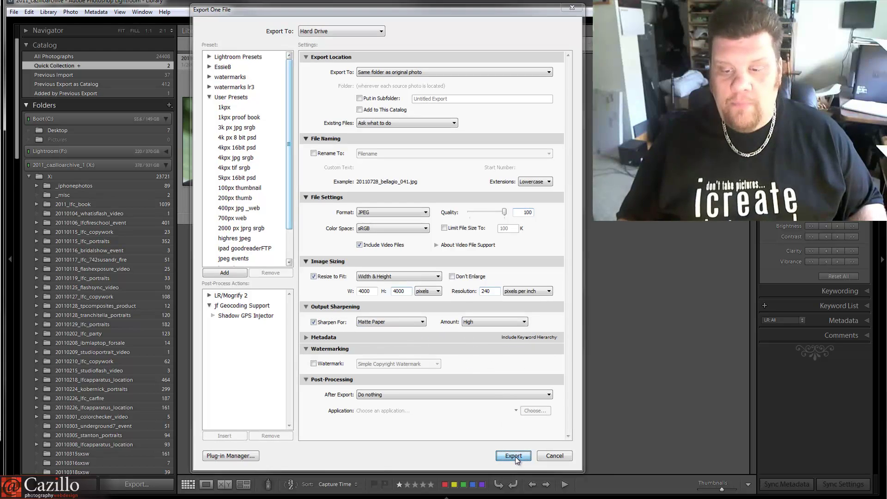
Step: Export the JPEG, and check the Added by Previous Export collection before returning to the Quick Collection
{"action": "left_click", "coordinate": [515, 458]}
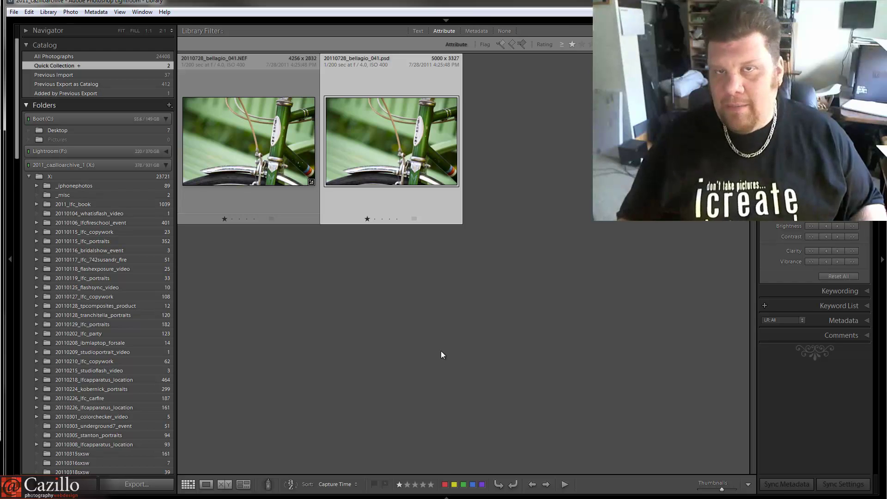
{"action": "left_click", "coordinate": [166, 93]}
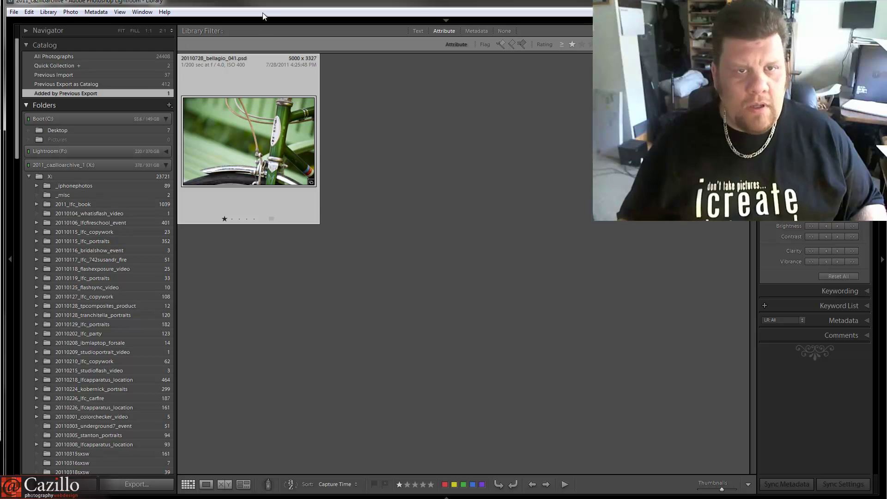
{"action": "left_click", "coordinate": [157, 66]}
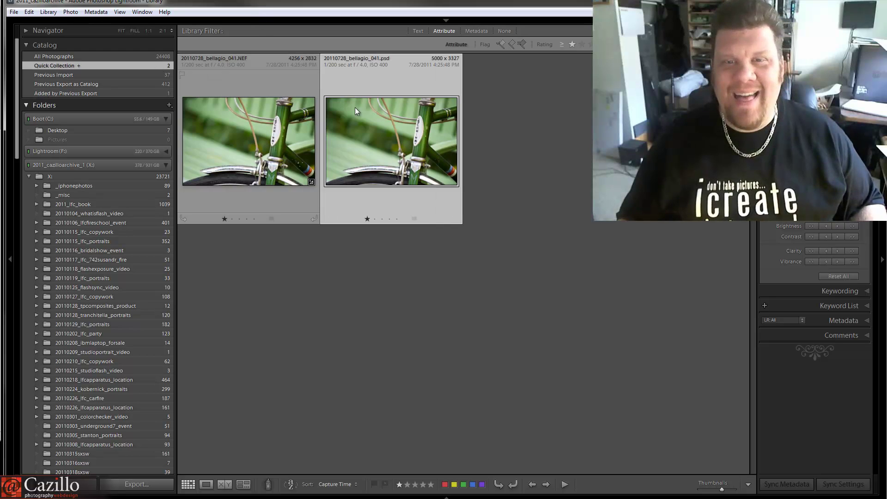